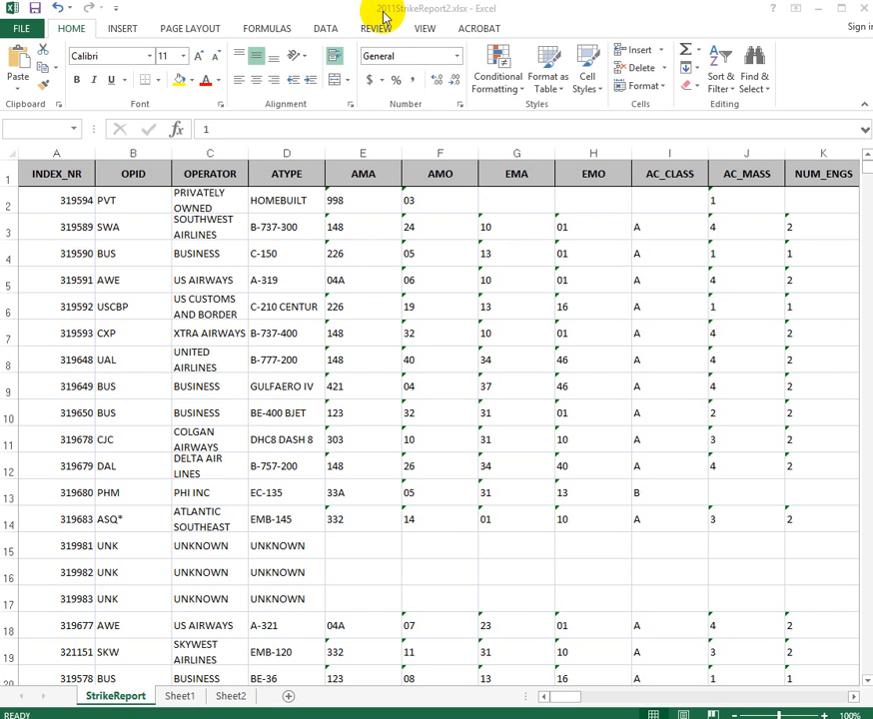
- Examine the individual strike records in rows 2 to 6 and the codes in the STATE column of the StrikeReport sheet
click(568, 697)
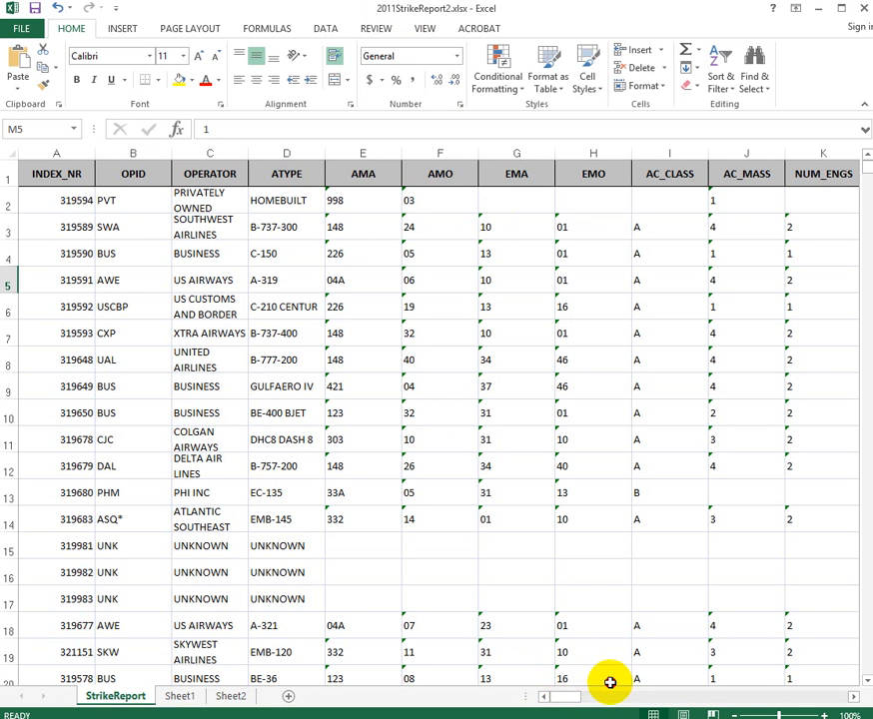
drag(593, 701, 651, 698)
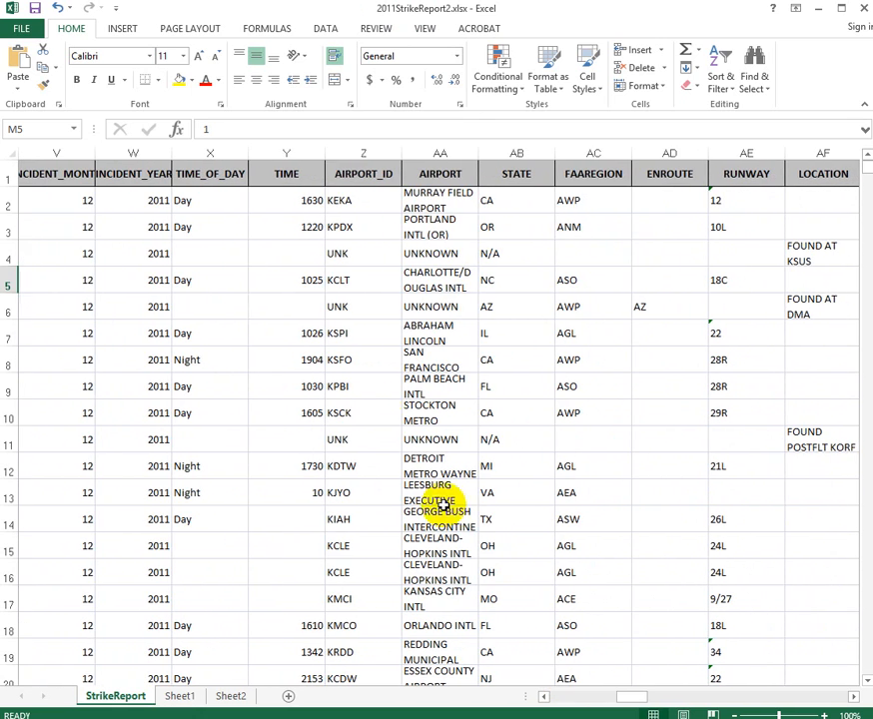
click(10, 203)
click(9, 230)
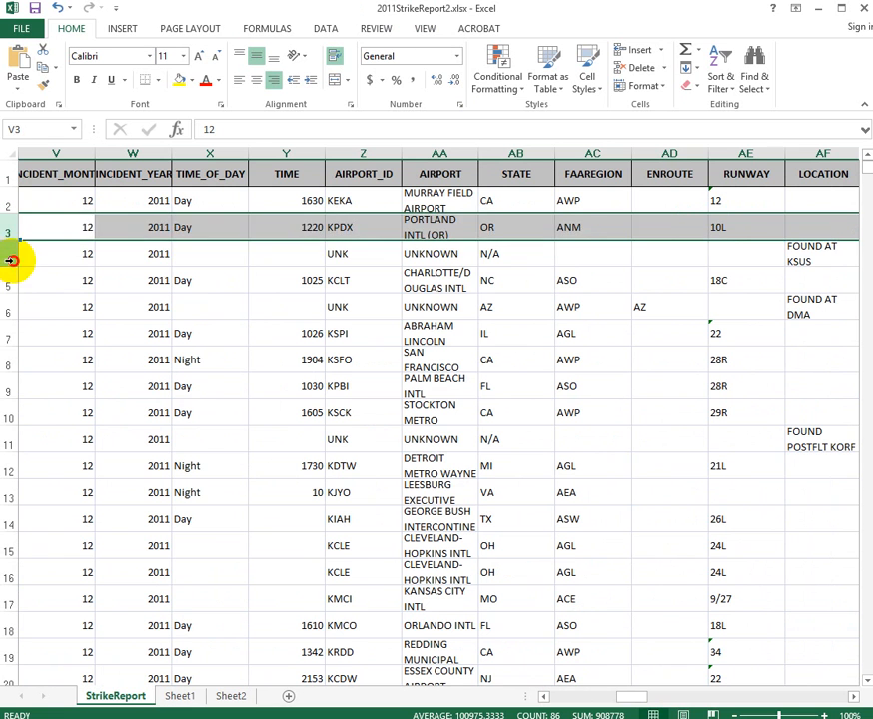
click(10, 259)
click(10, 286)
click(10, 310)
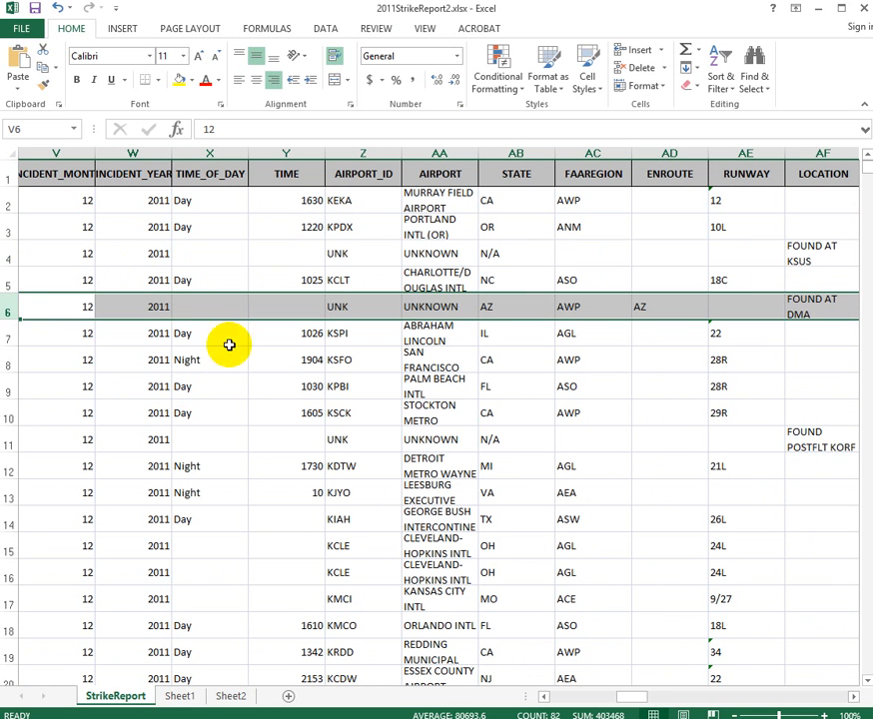
click(527, 150)
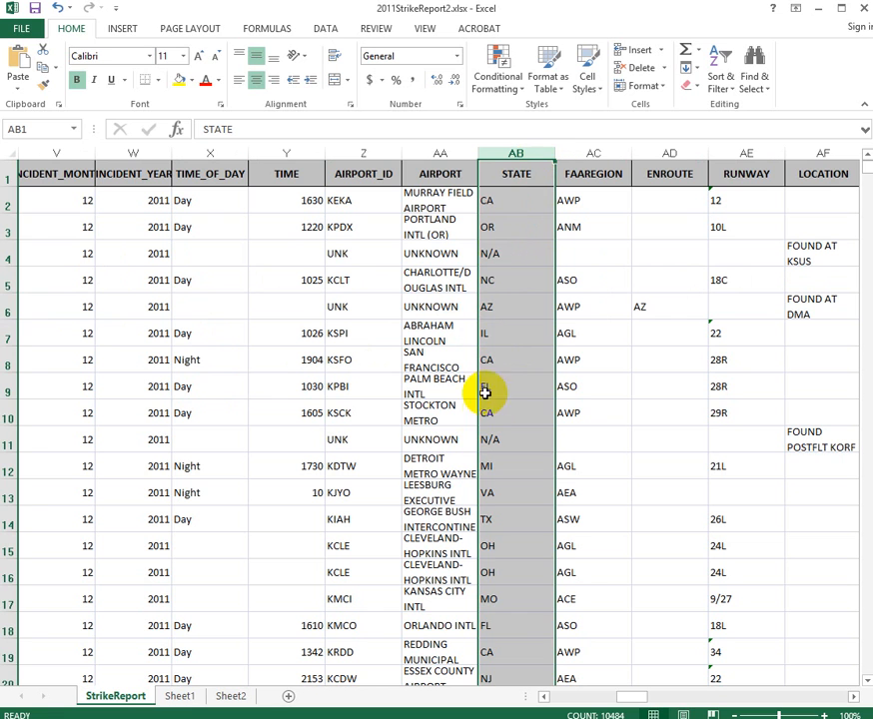
click(506, 201)
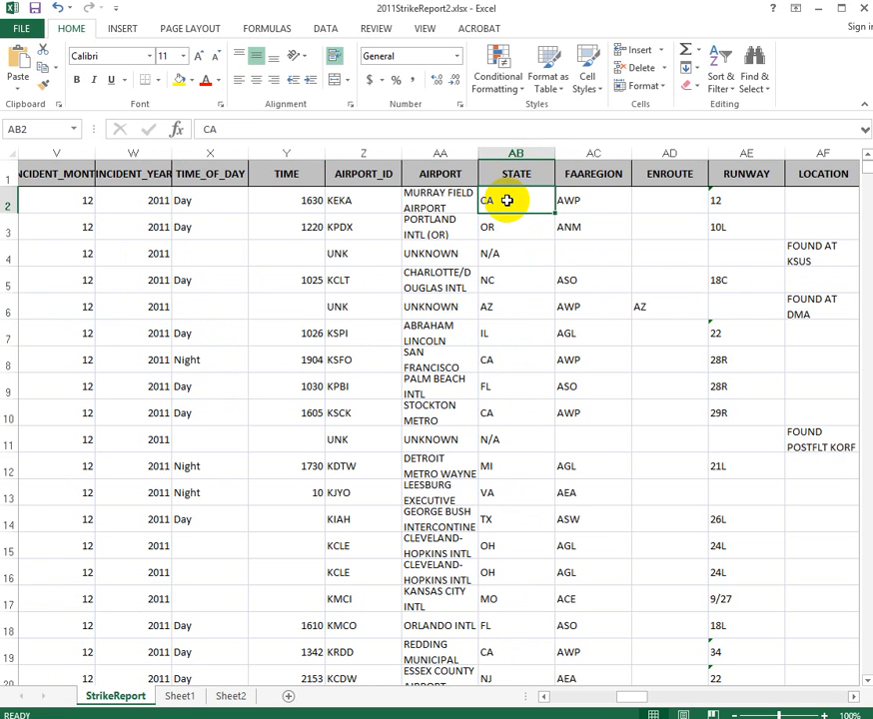
click(506, 228)
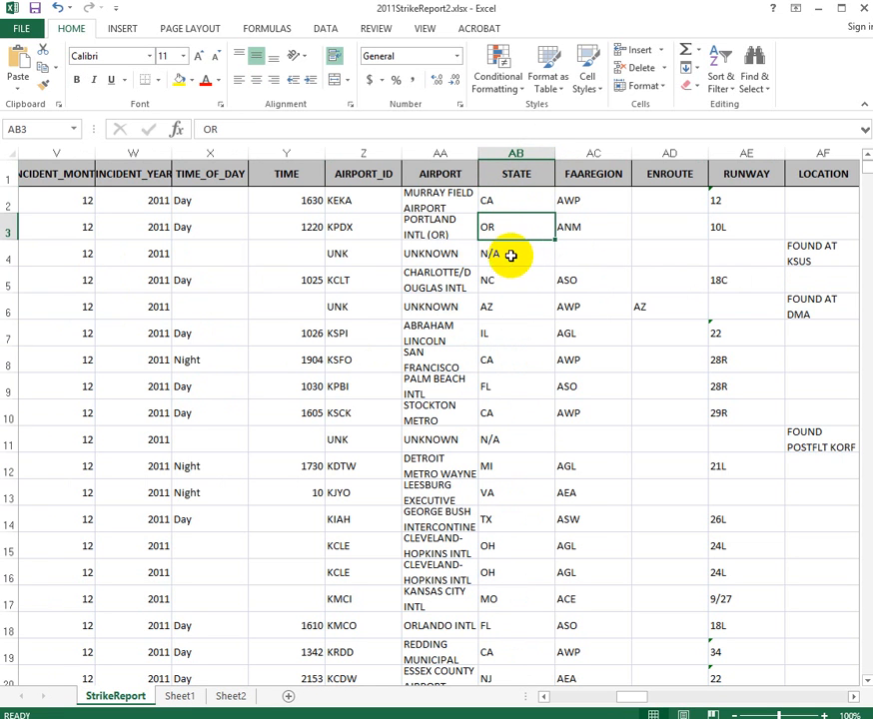
click(497, 281)
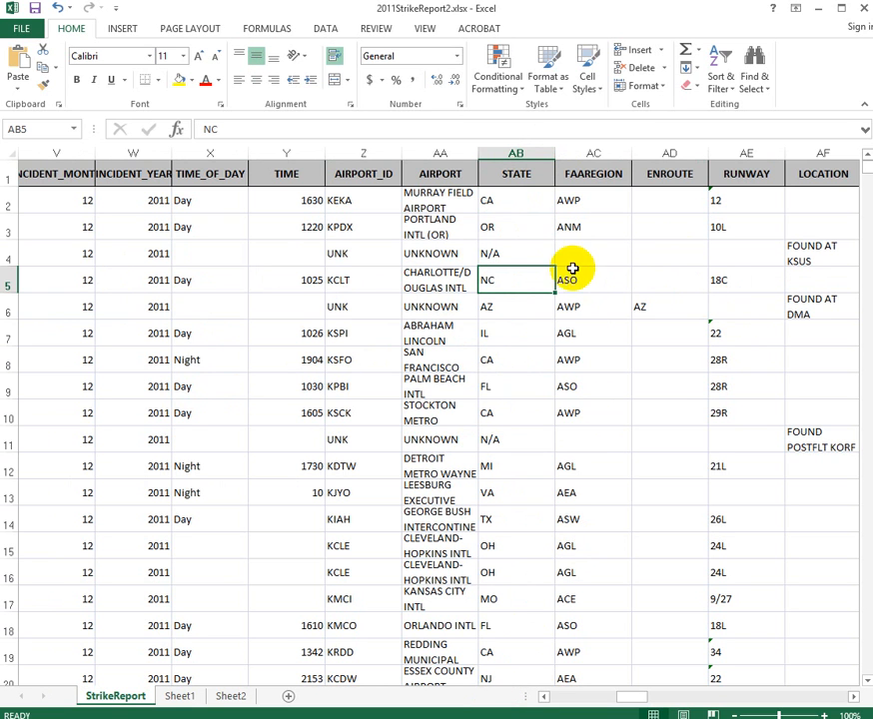
click(518, 199)
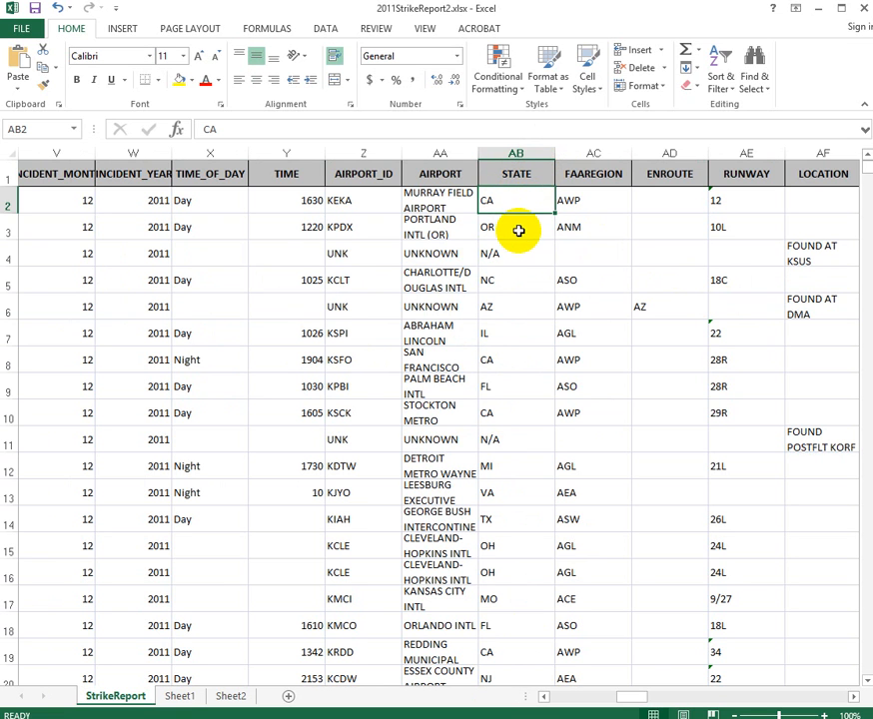
click(518, 229)
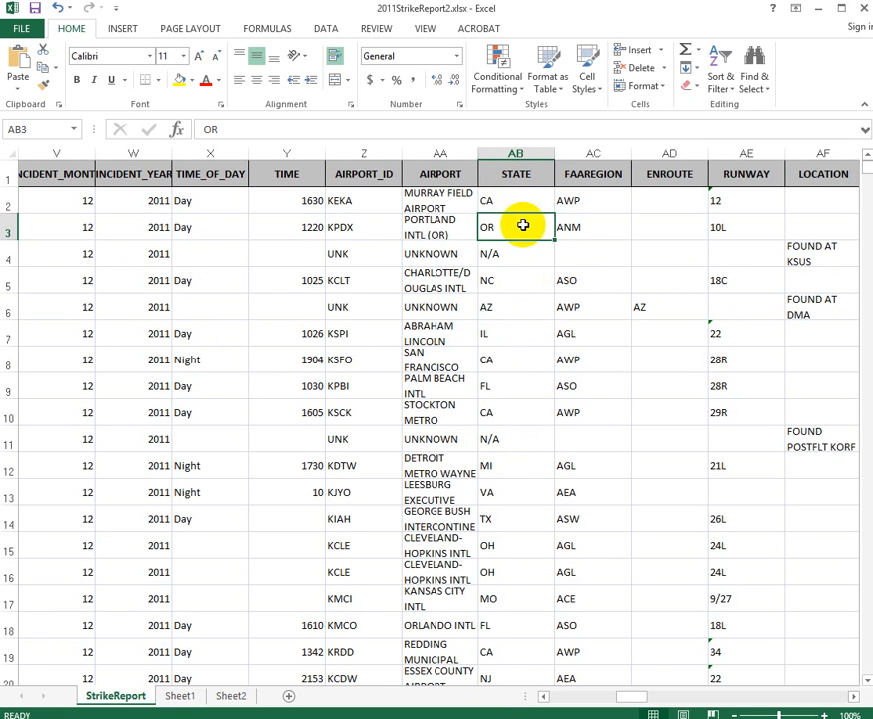
- Copy the whole STATE column from the StrikeReport sheet and paste it into column C of a new worksheet
click(522, 152)
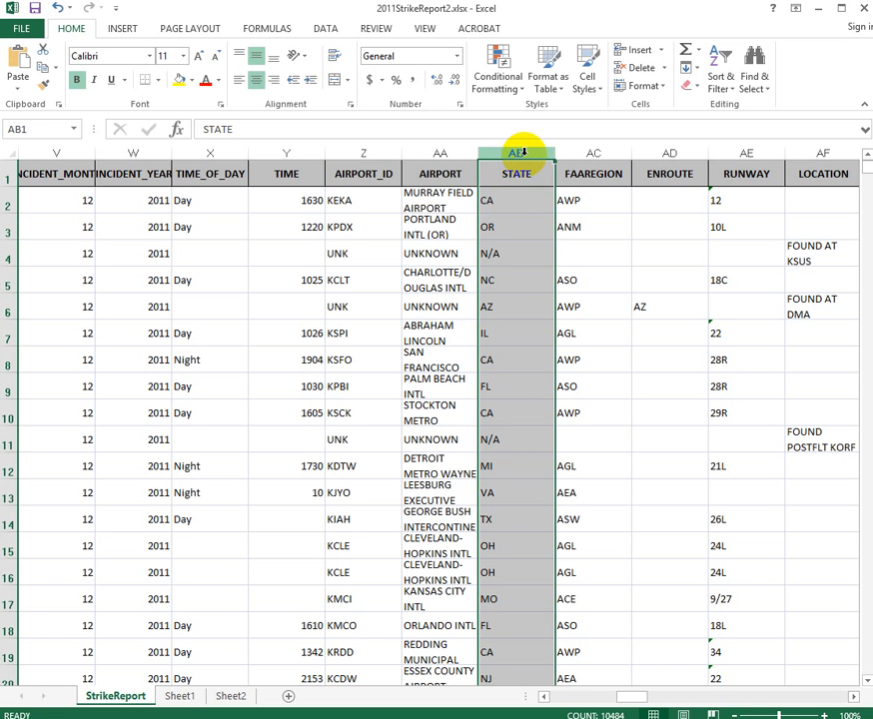
right_click(523, 155)
click(566, 187)
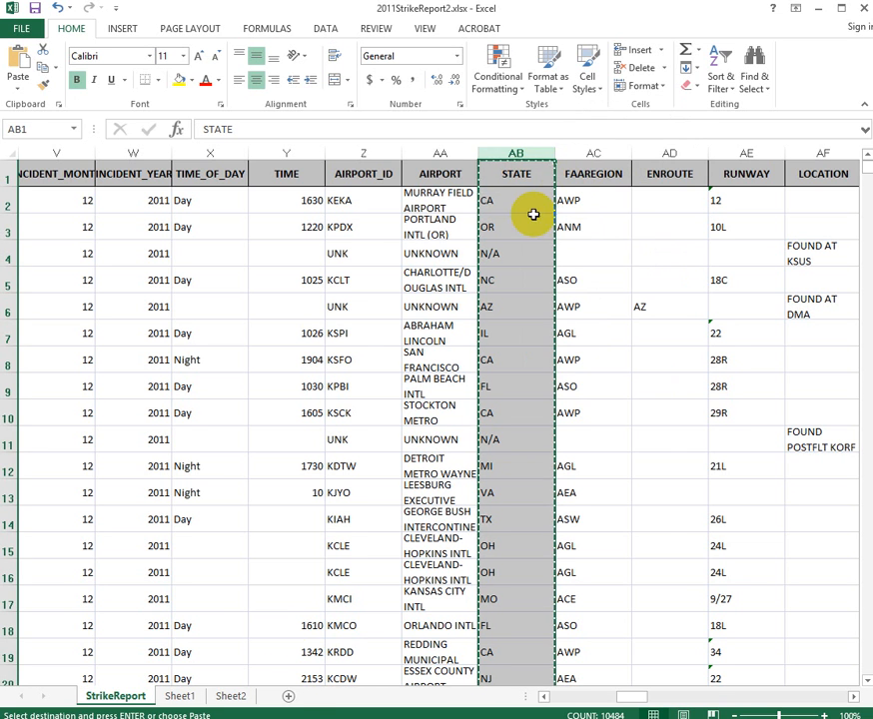
click(287, 697)
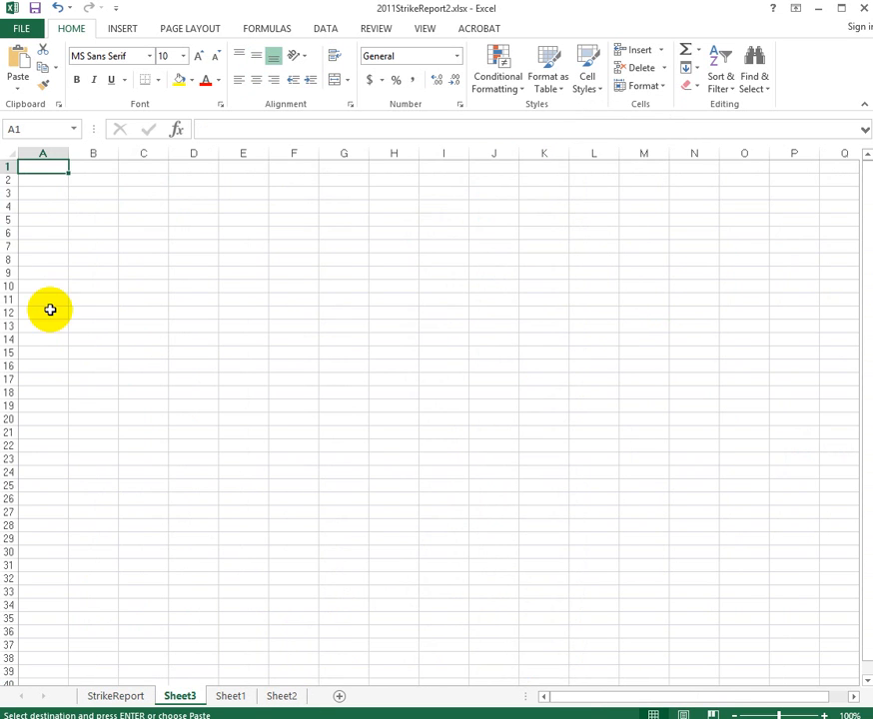
click(151, 154)
right_click(151, 155)
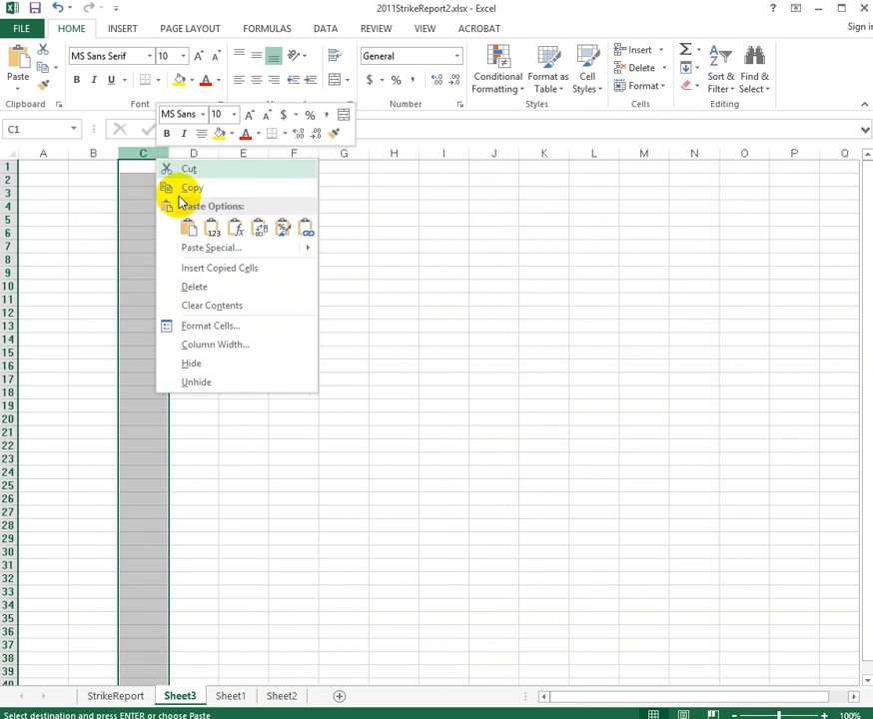
click(187, 227)
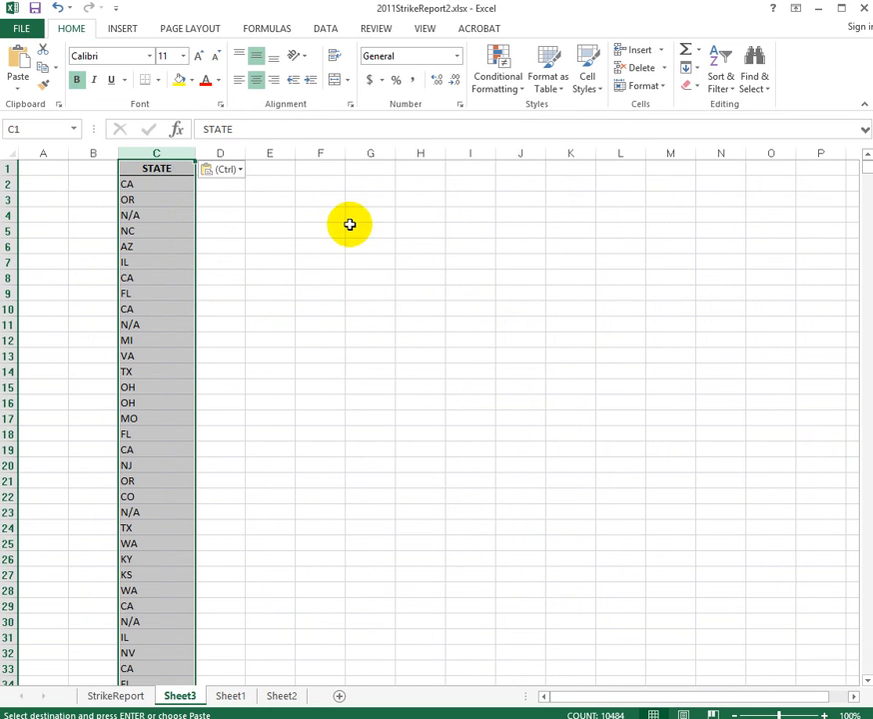
click(332, 184)
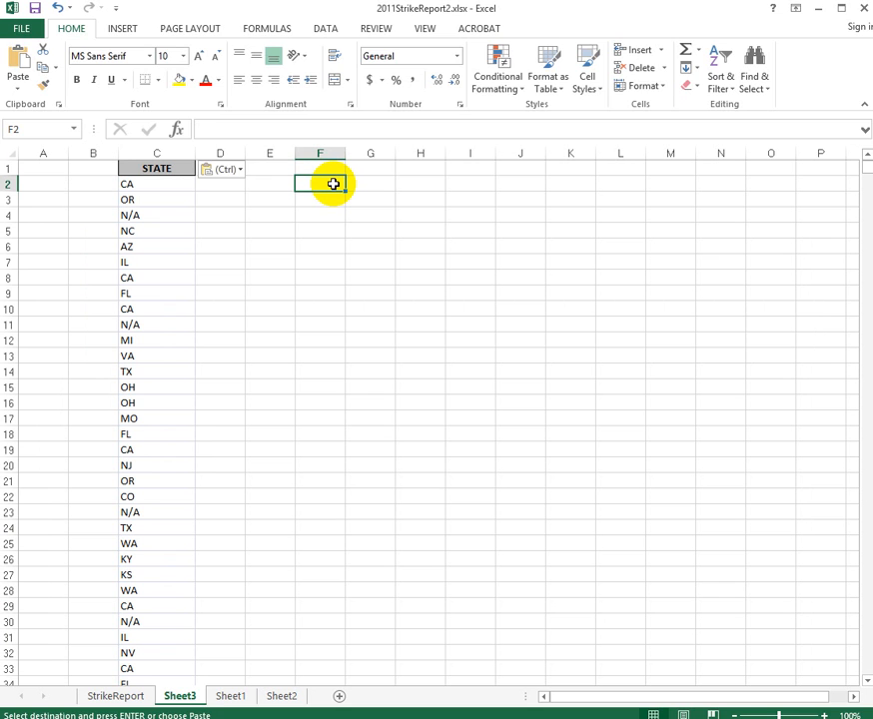
key(Escape)
text(=)
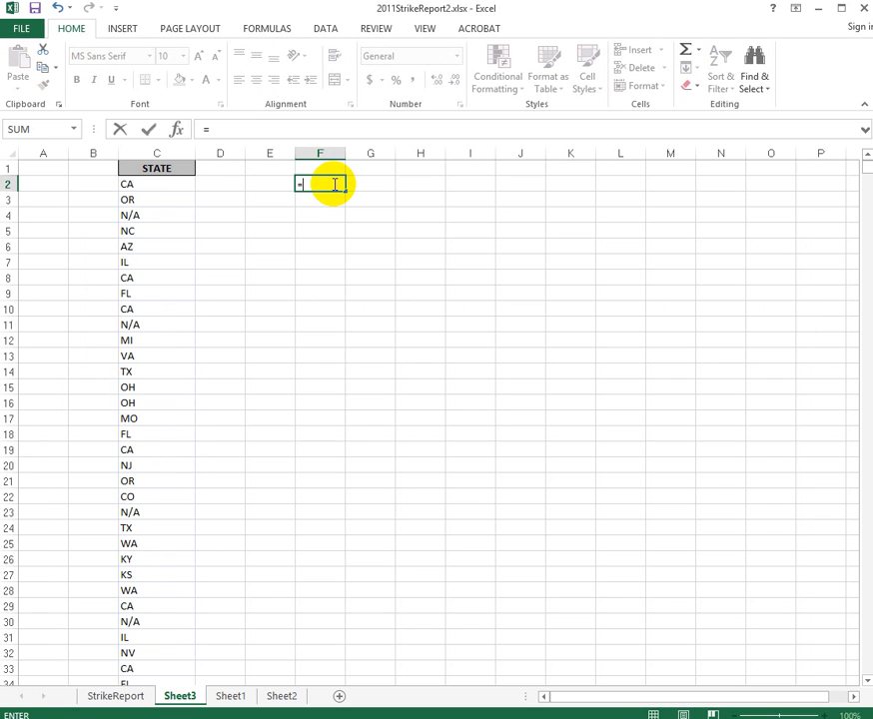
text(count)
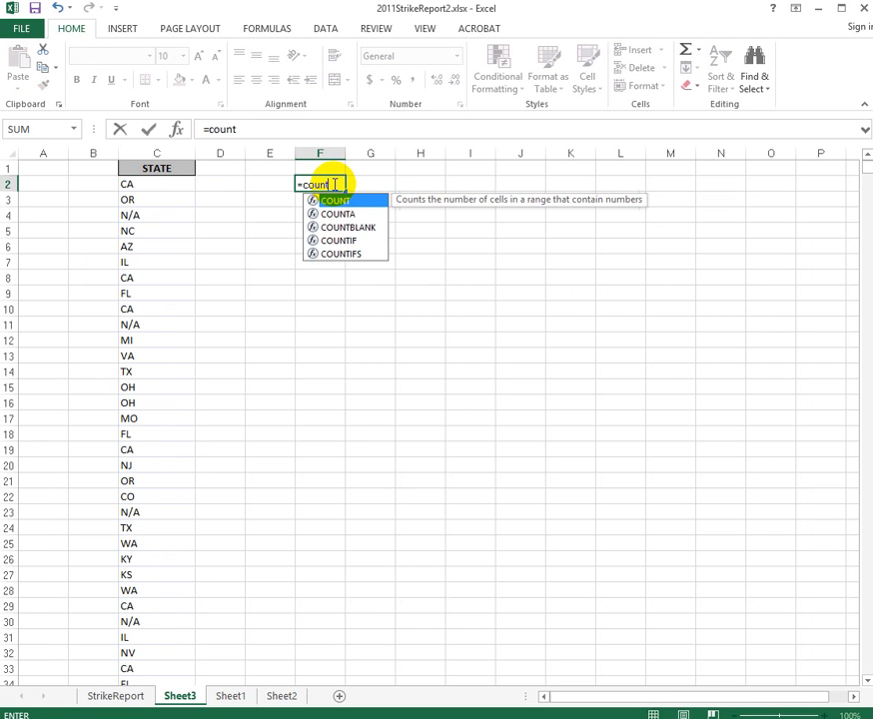
text(if)
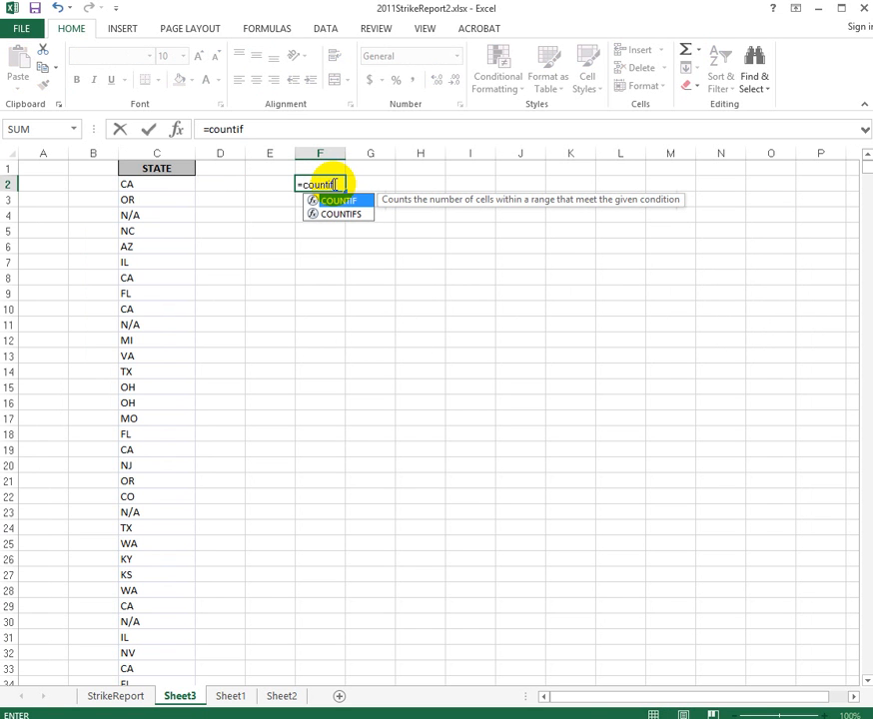
text(()
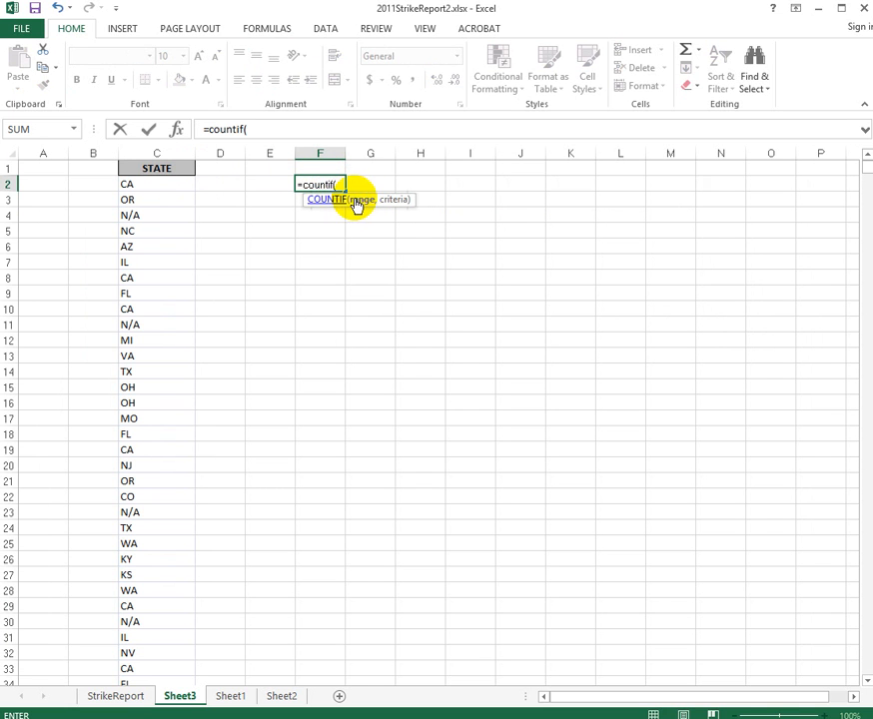
click(169, 152)
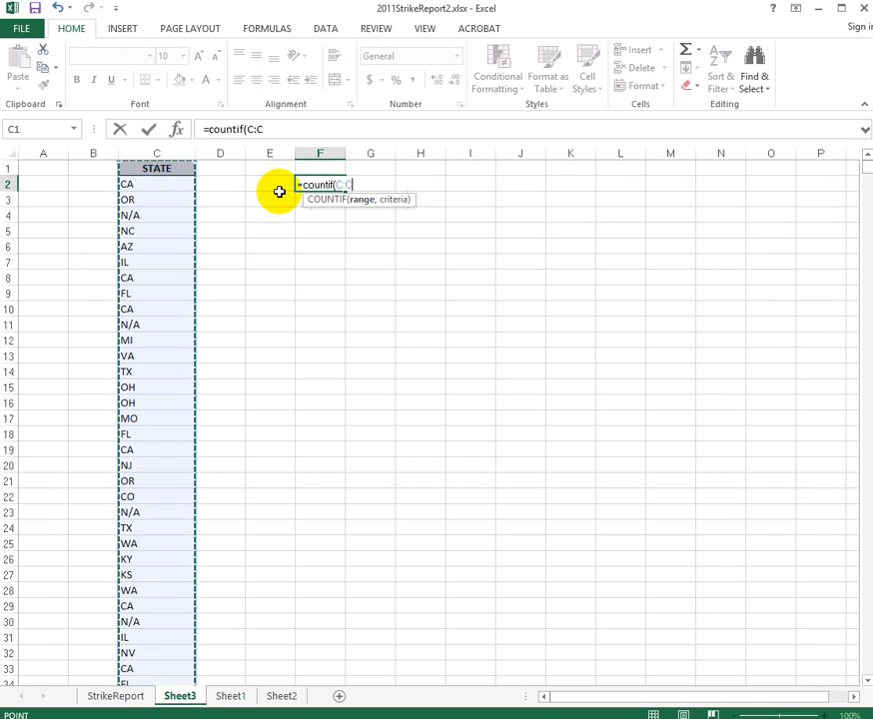
click(272, 130)
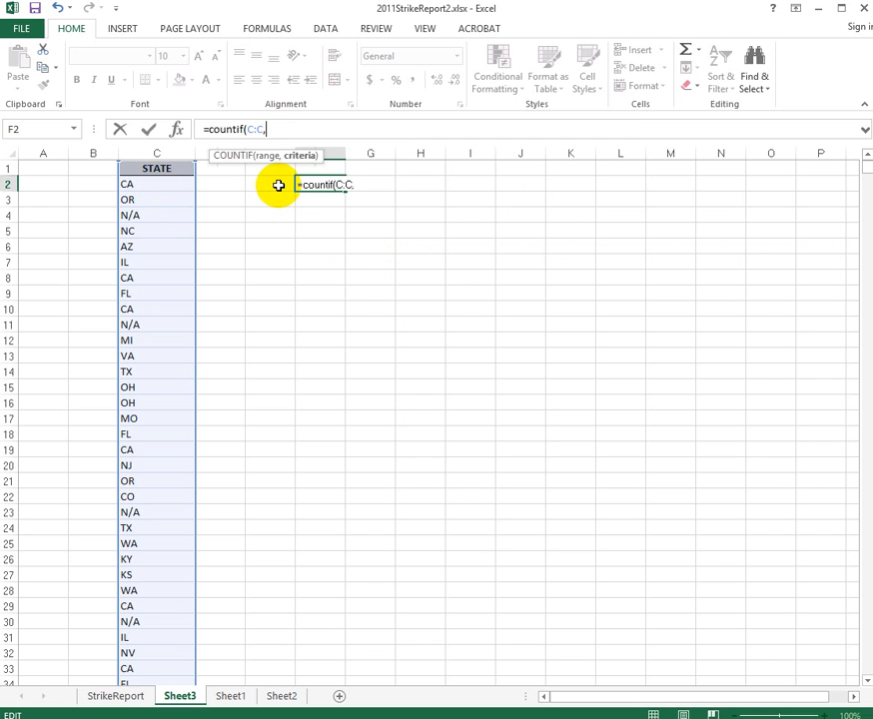
key(Escape)
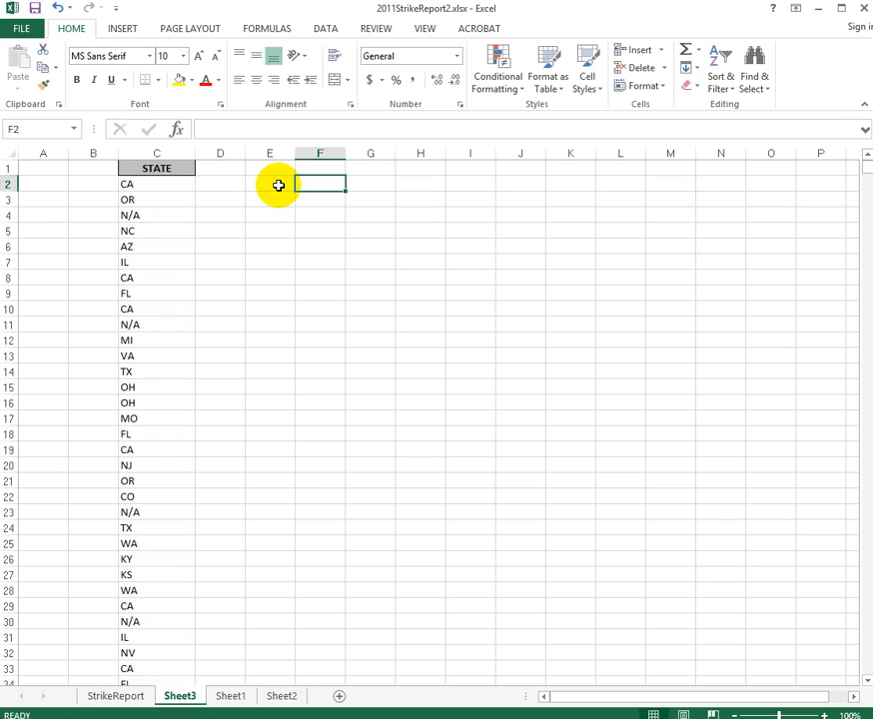
- Enter the state abbreviation AL in cell E2 of the new worksheet
click(278, 186)
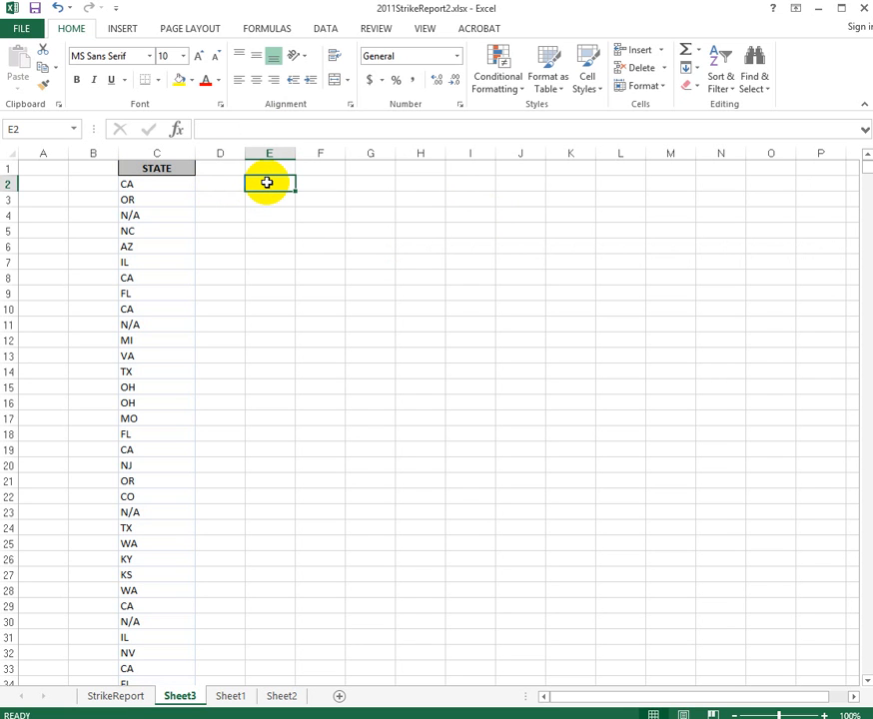
text(AL)
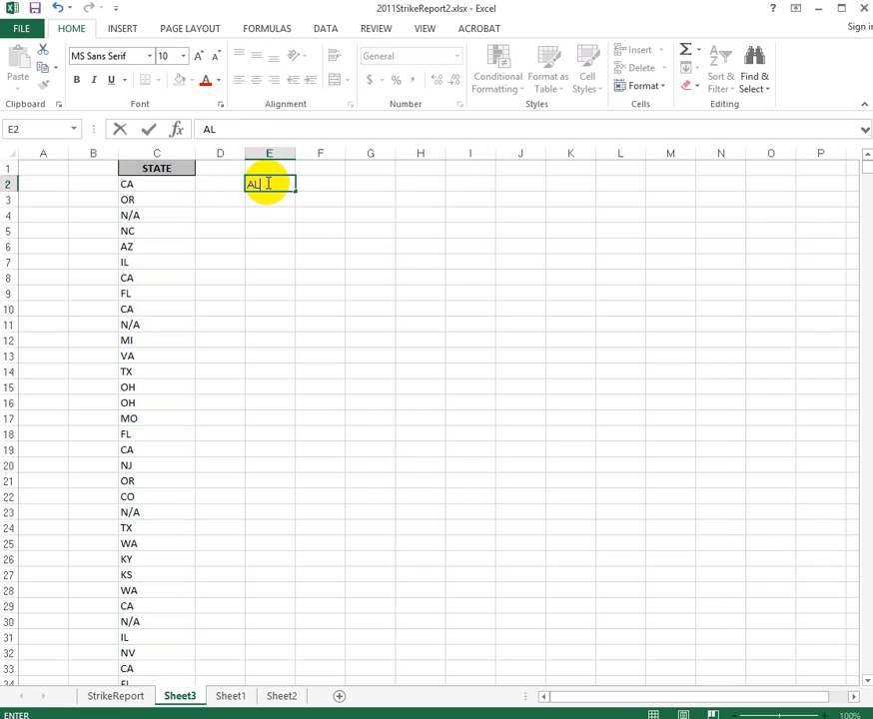
click(261, 245)
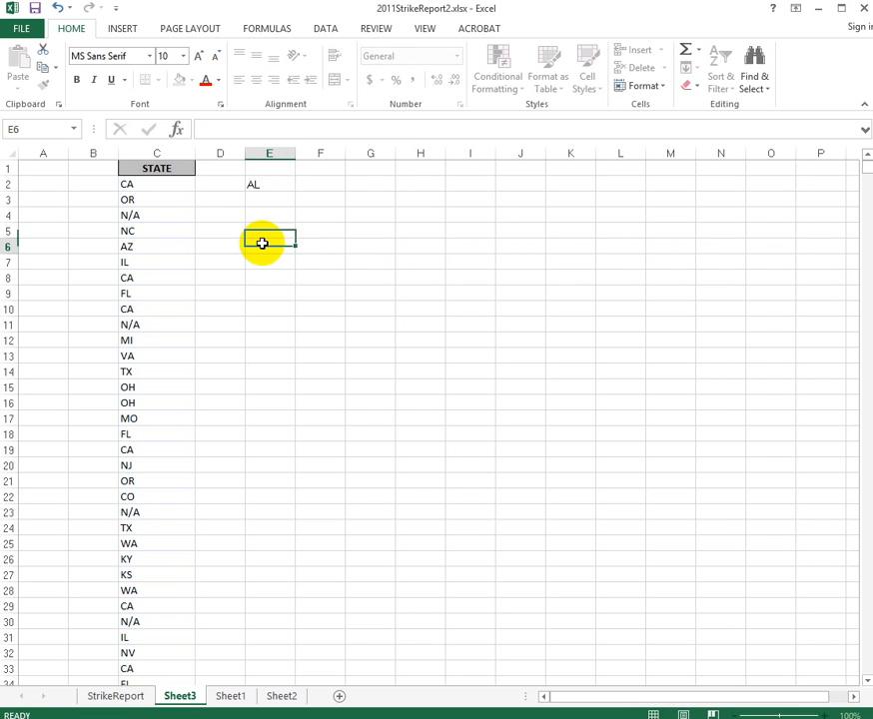
- Enter the formula =COUNTIF(C:C,E2) in cell F2 to count the AL entries in the STATE column
click(322, 183)
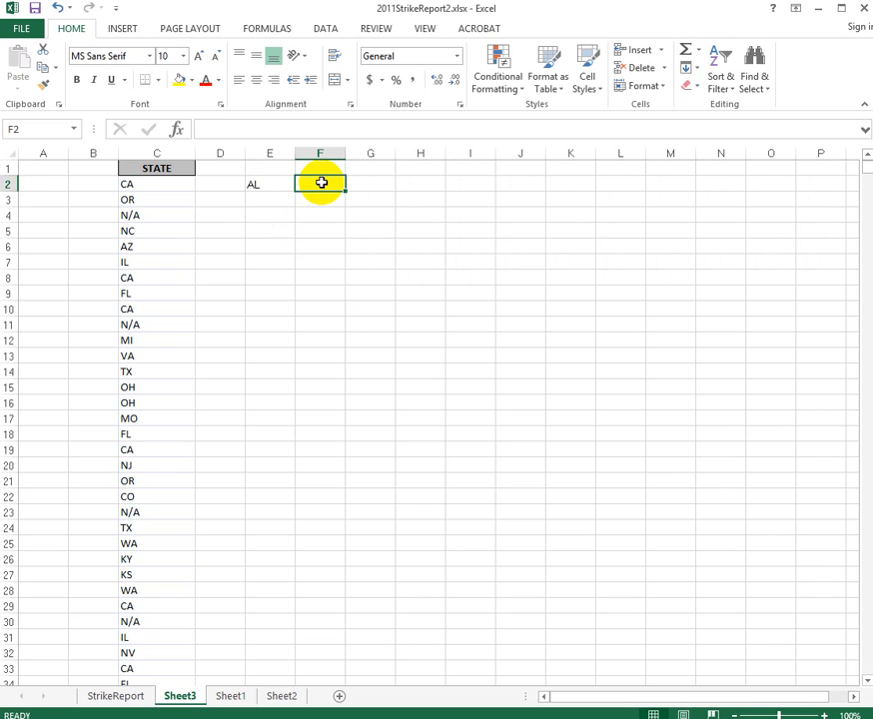
text(=)
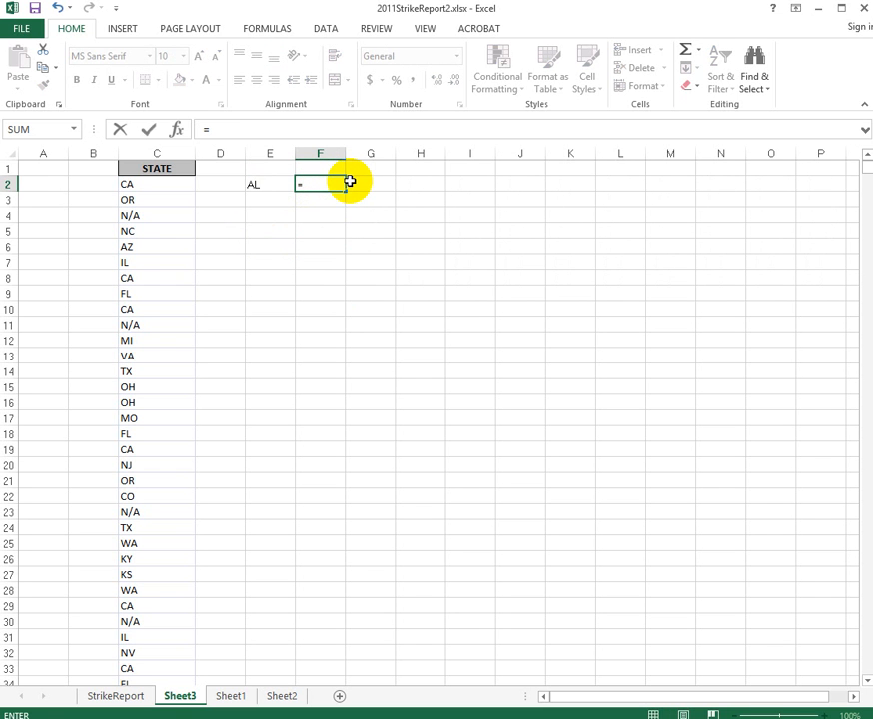
text(coun)
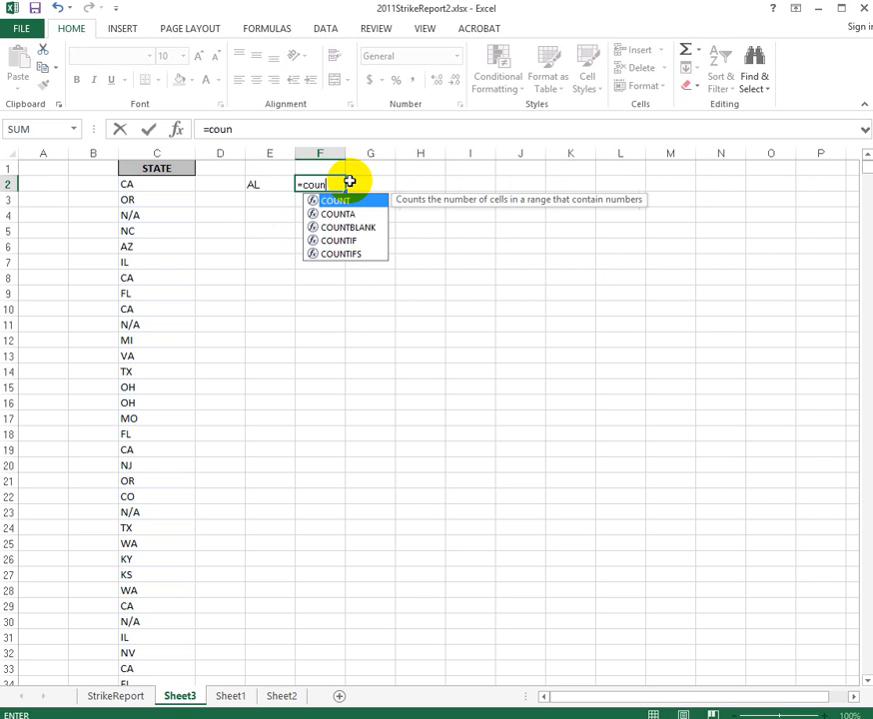
text(tif)
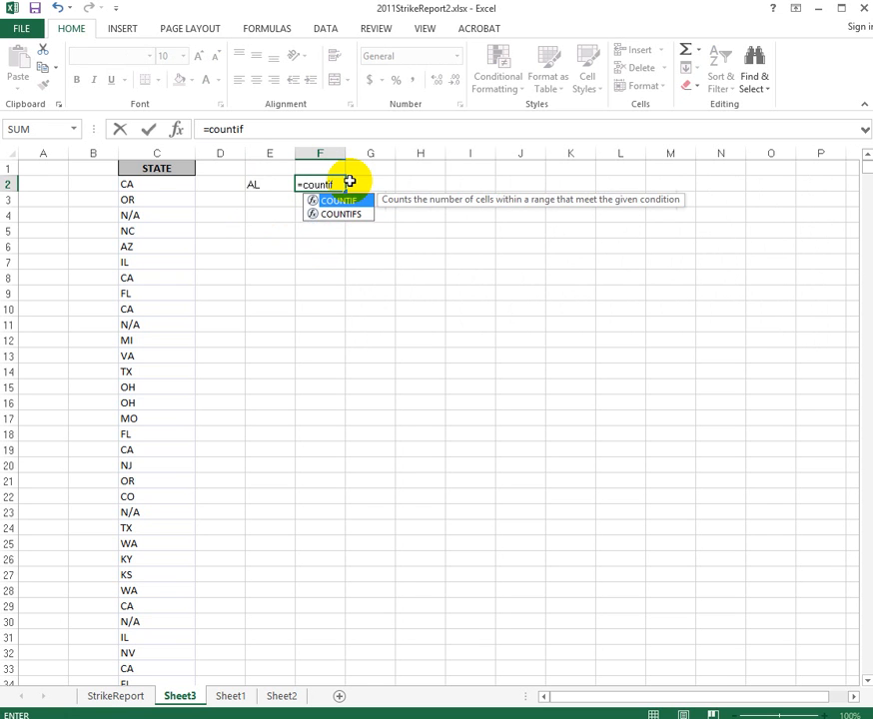
text(()
click(173, 152)
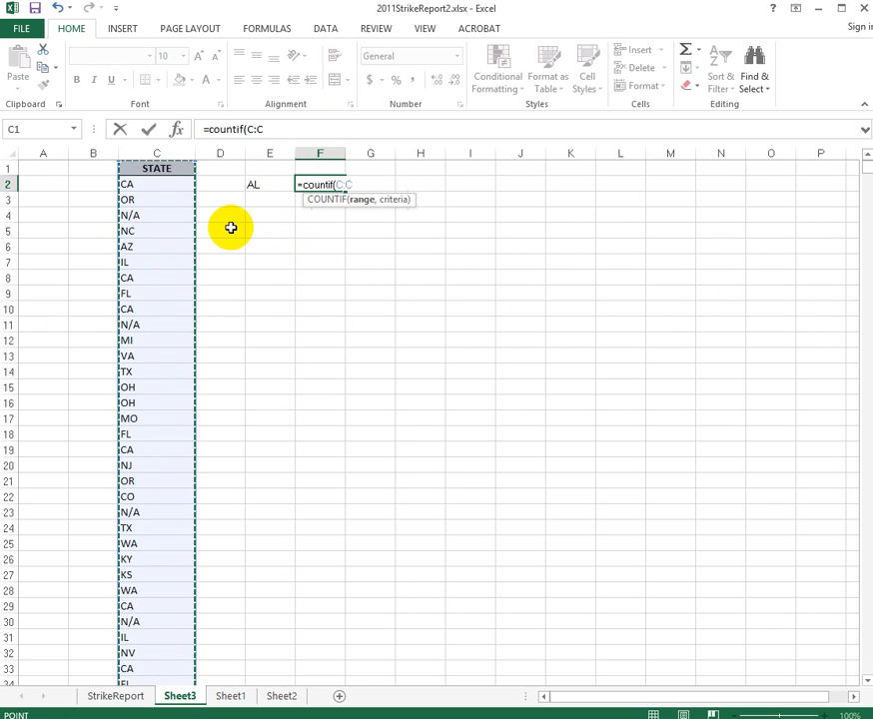
text(,)
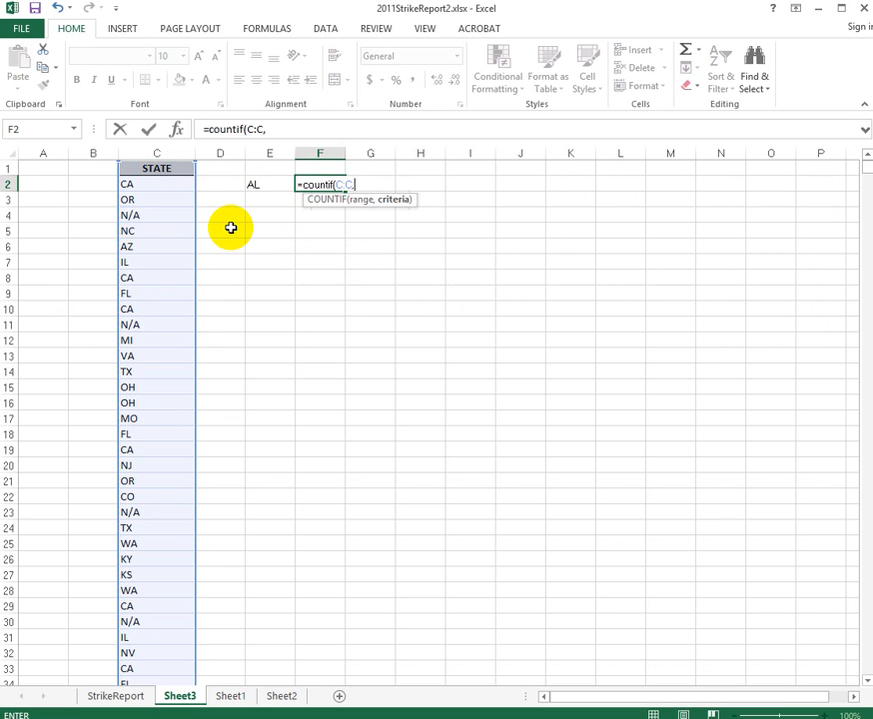
click(273, 184)
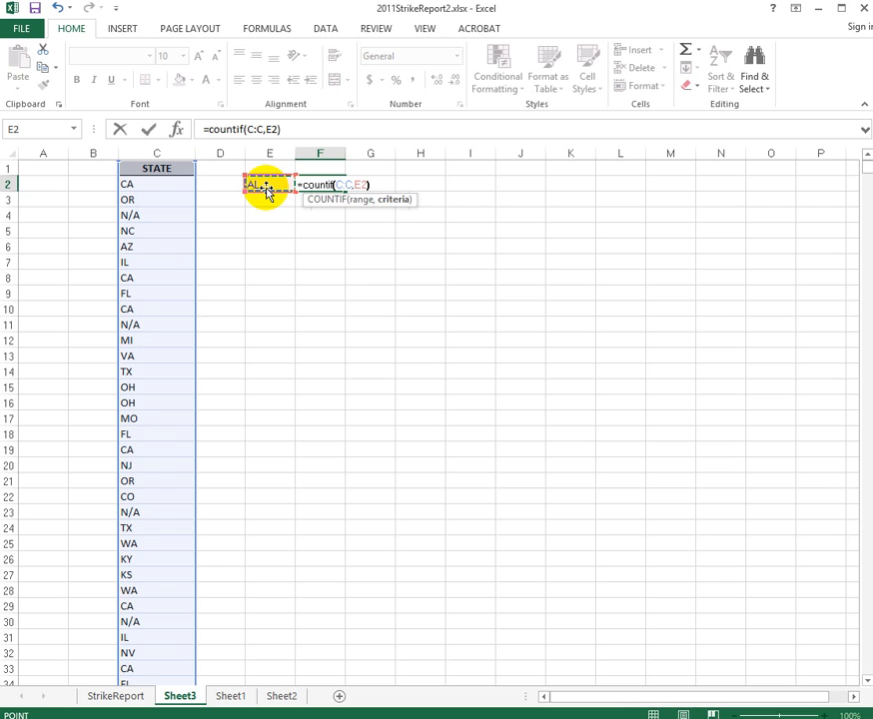
key(Return)
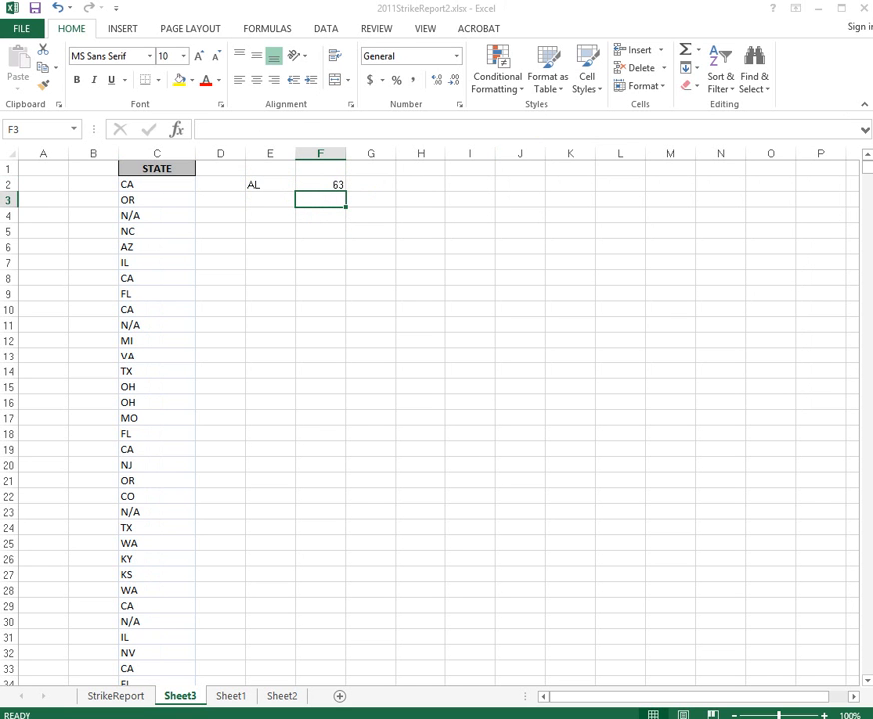
- Copy the whole Abbreviation column from state_abbreviations.xlsx and paste it over column E of Sheet3 in 2011StrikeReport2.xlsx
drag(872, 87, 694, 33)
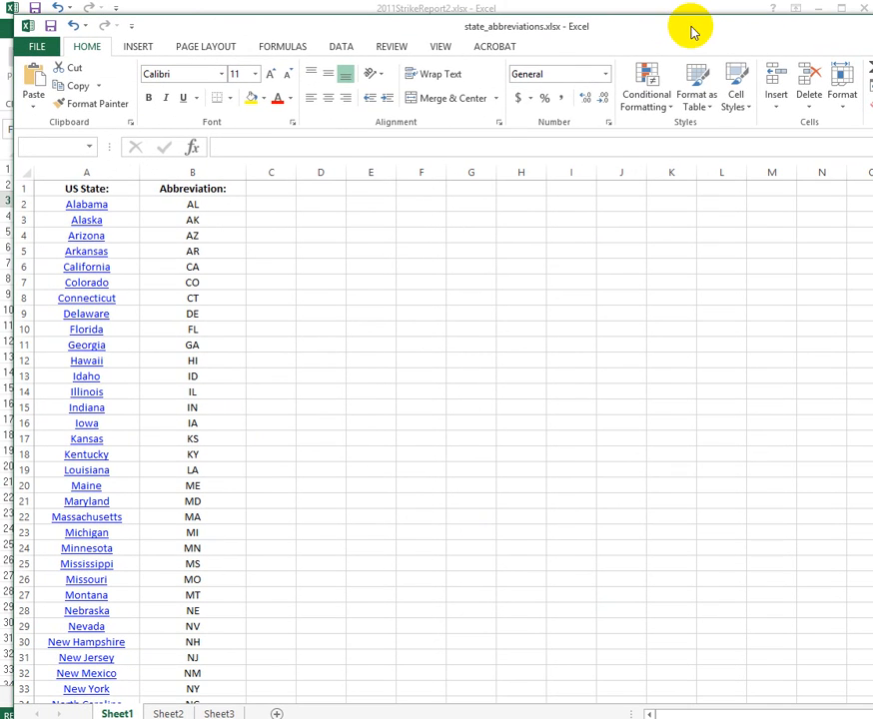
scroll(216, 568, down, 2)
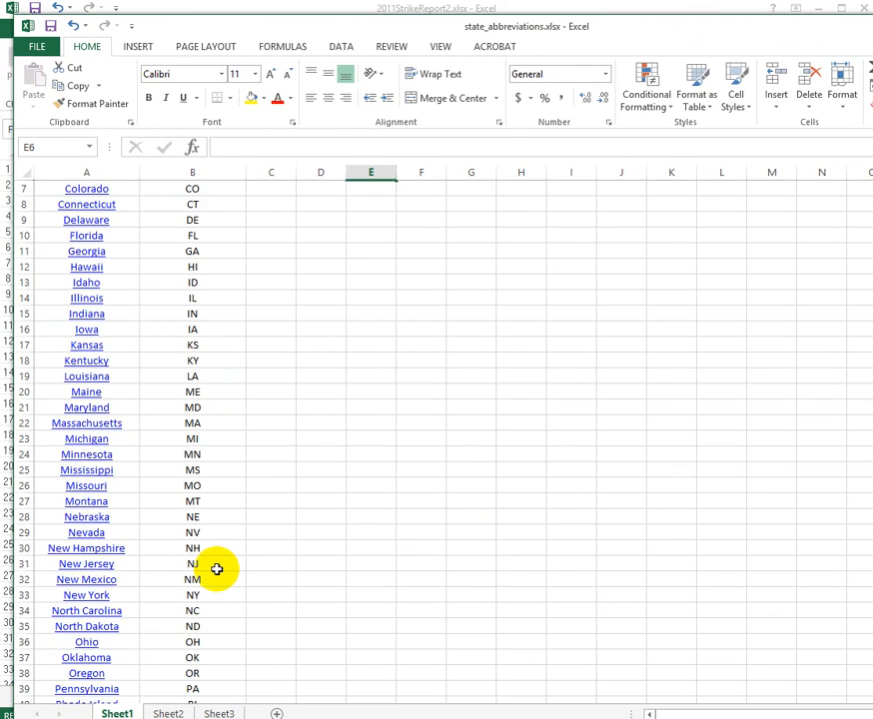
scroll(217, 569, down, 6)
scroll(217, 568, up, 8)
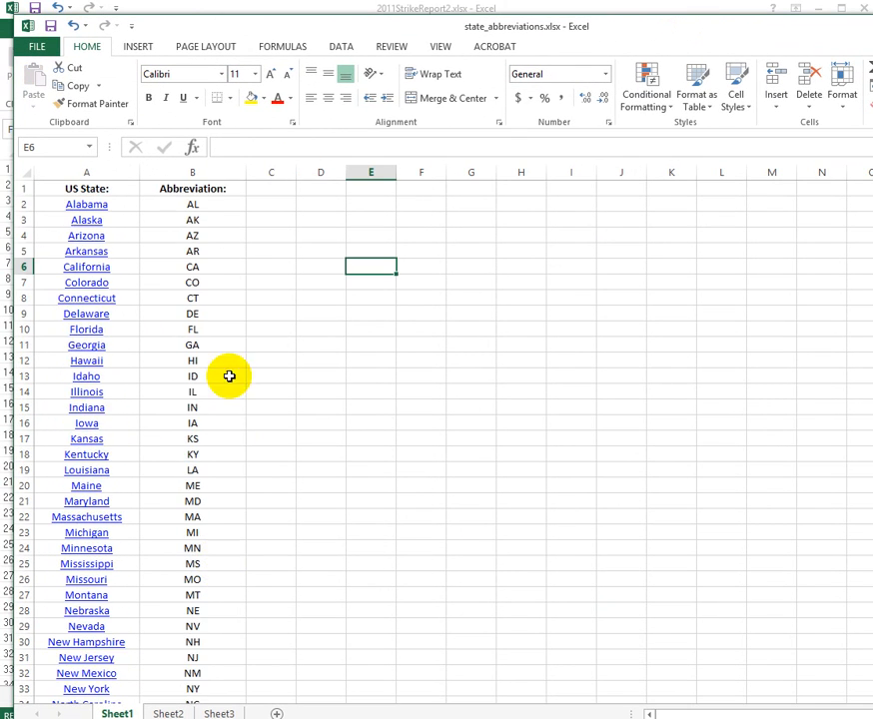
click(193, 172)
right_click(196, 173)
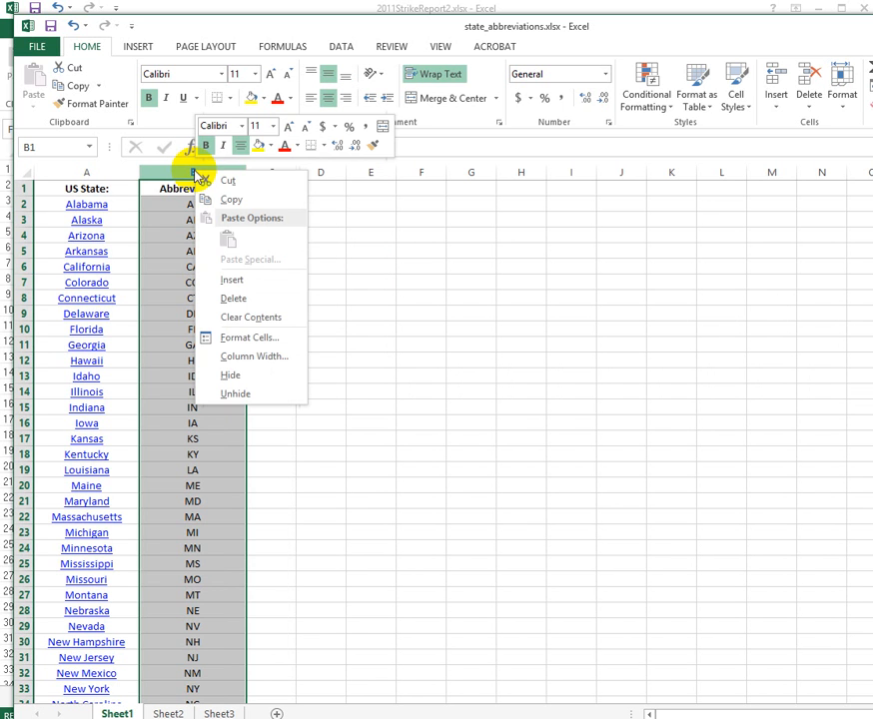
click(230, 200)
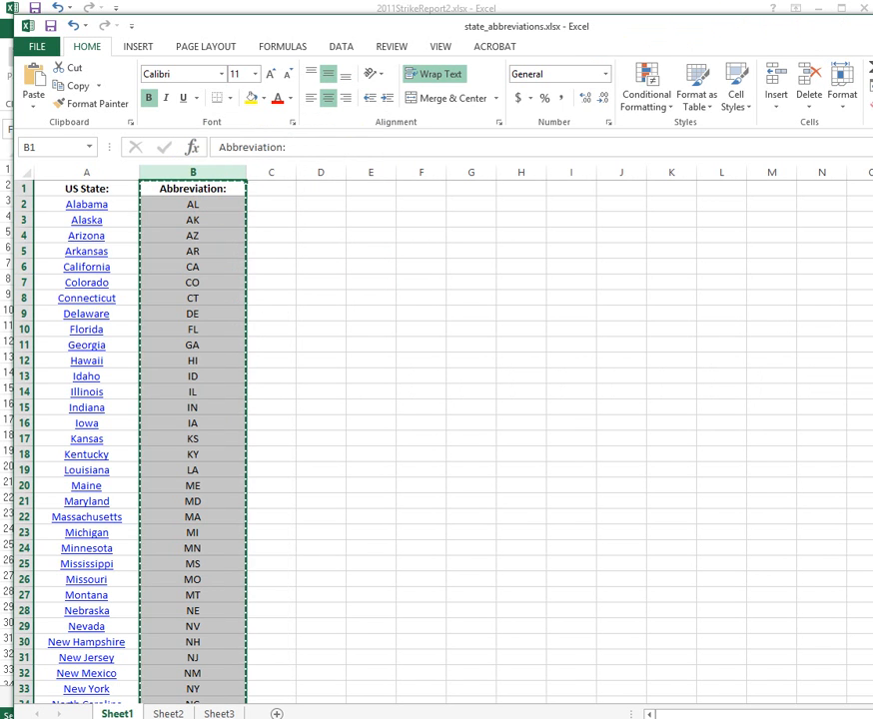
drag(779, 26, 872, 329)
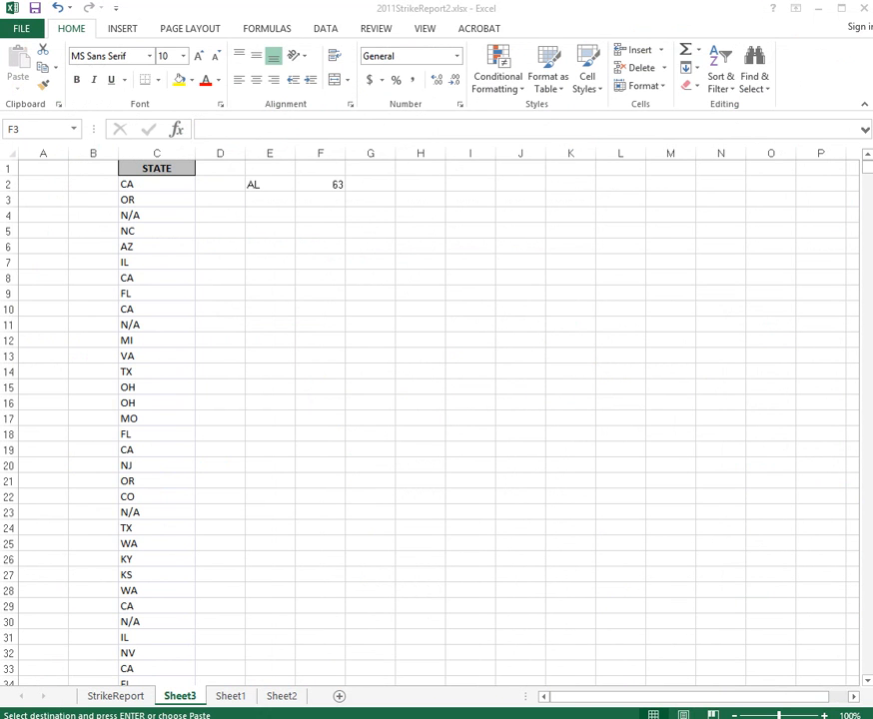
click(270, 151)
right_click(275, 155)
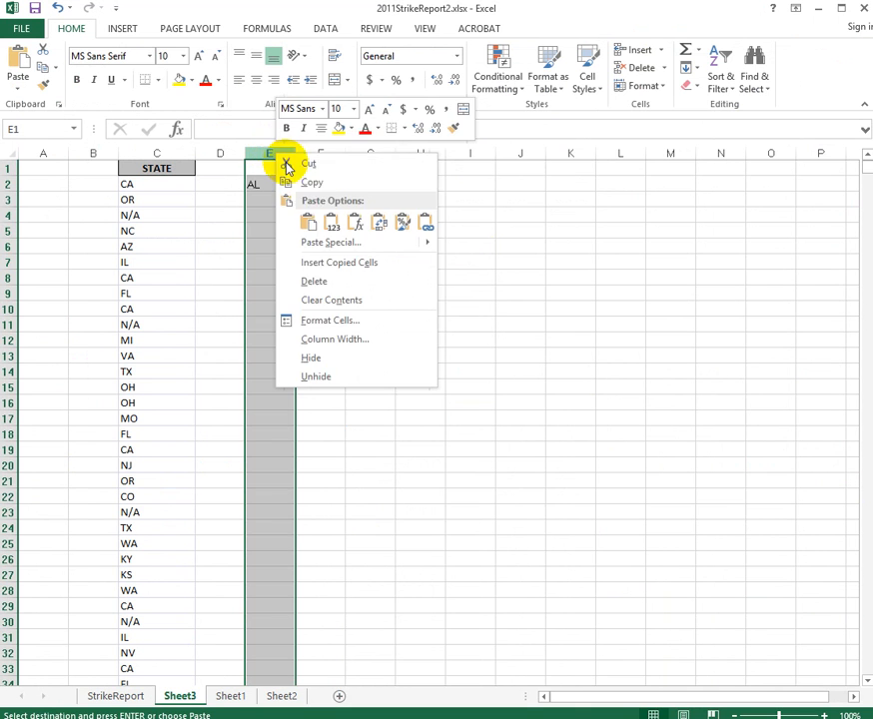
click(310, 226)
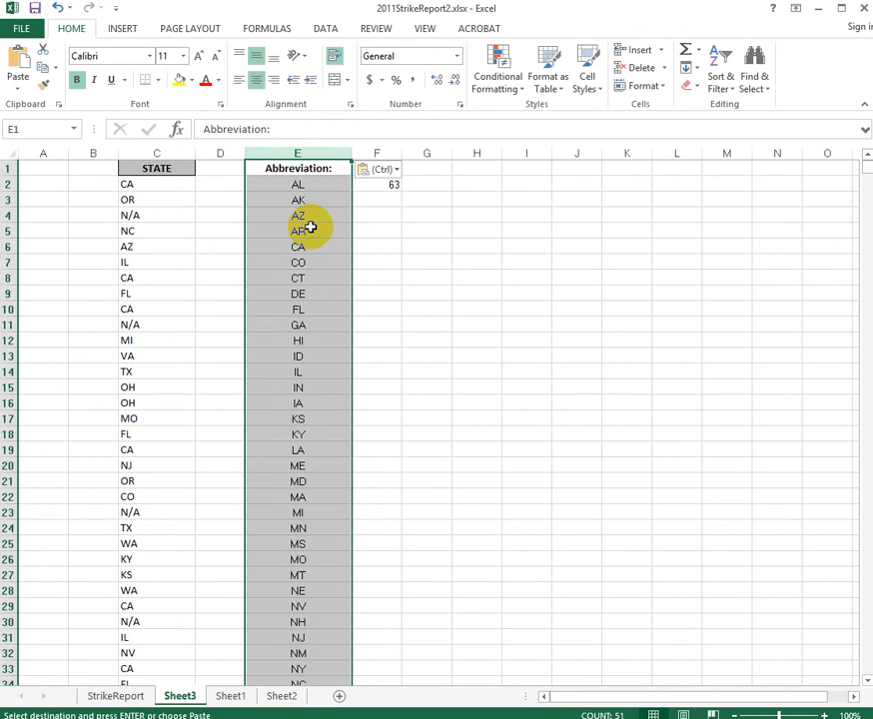
click(549, 268)
click(434, 181)
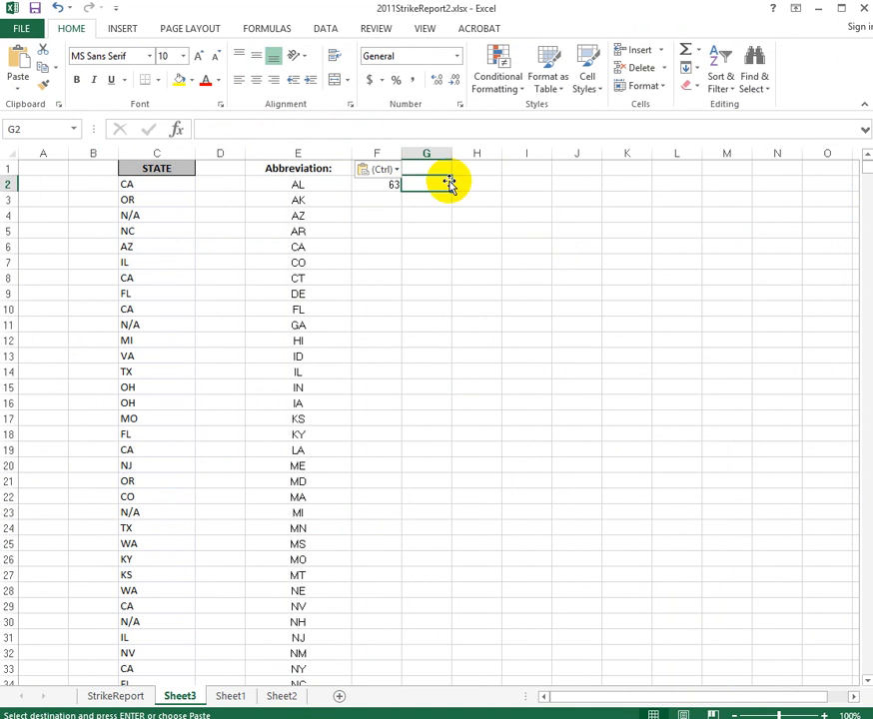
- Review the COUNTIF formula in F2 and fill it down column F for every state abbreviation in column E
double_click(373, 184)
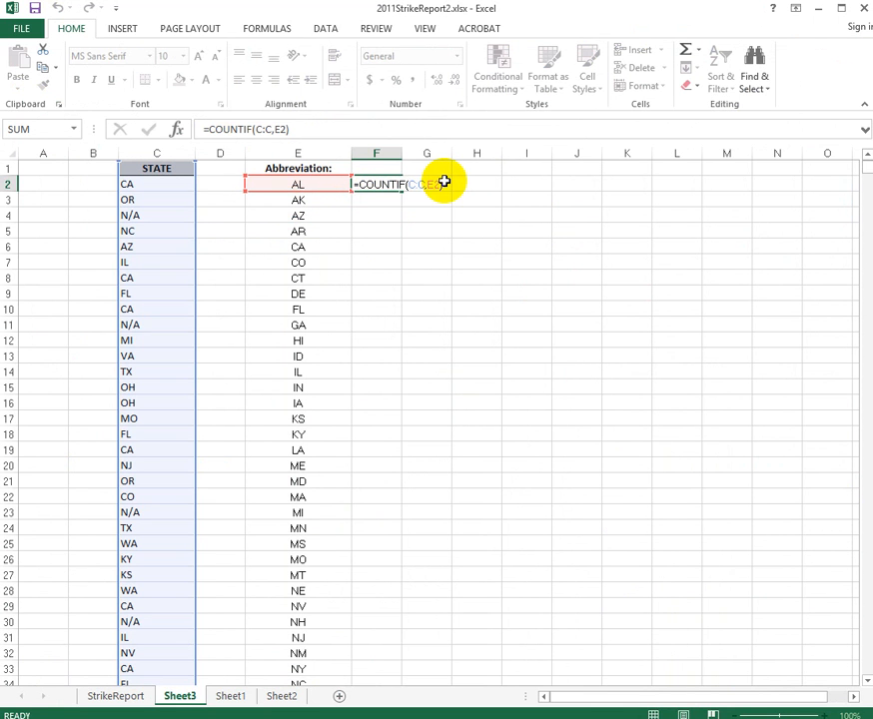
key(Return)
key(Up)
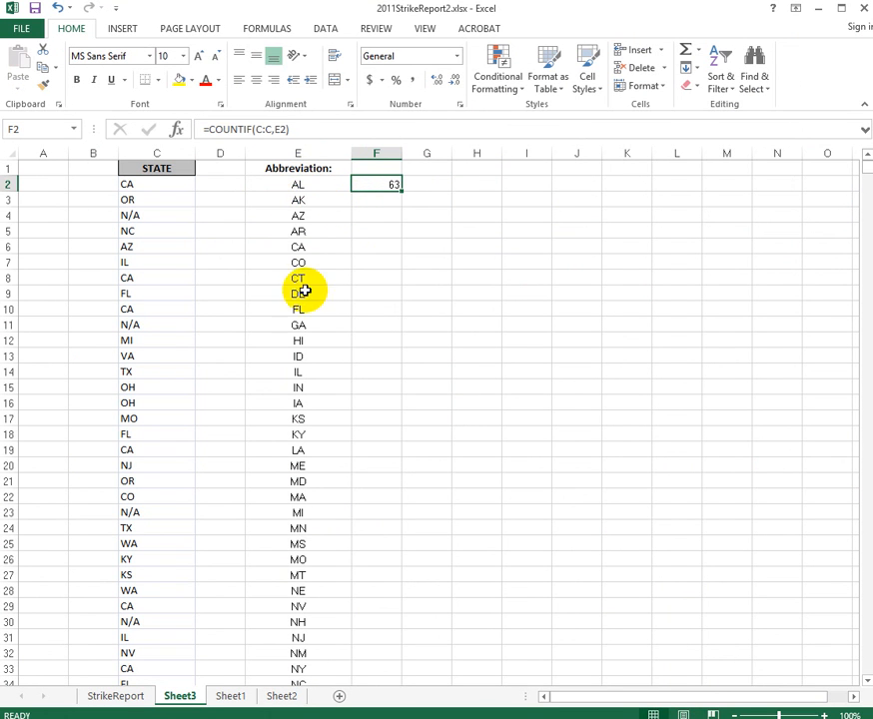
click(297, 187)
click(298, 203)
click(298, 217)
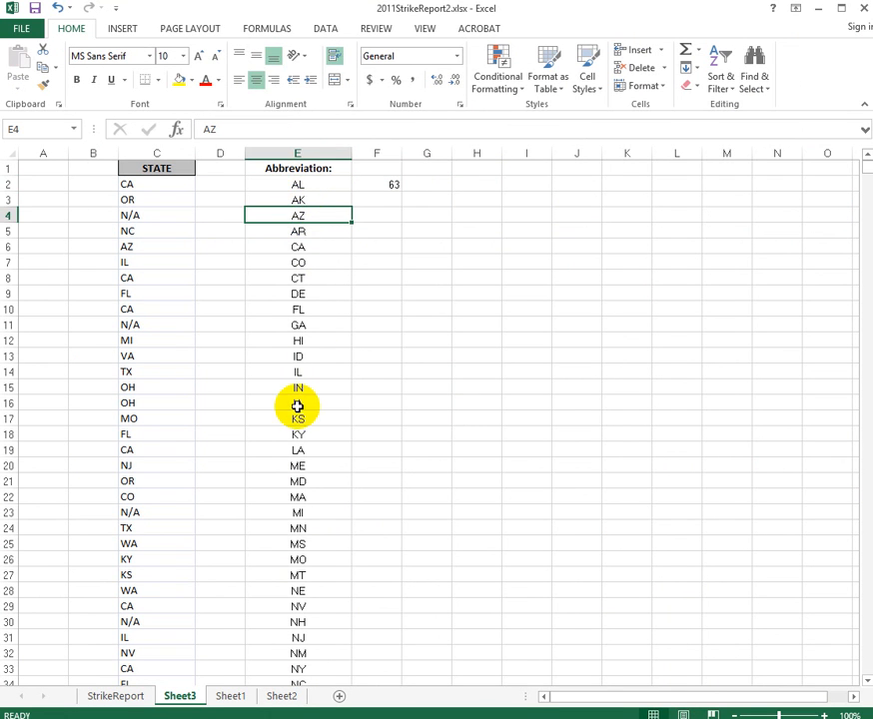
click(370, 185)
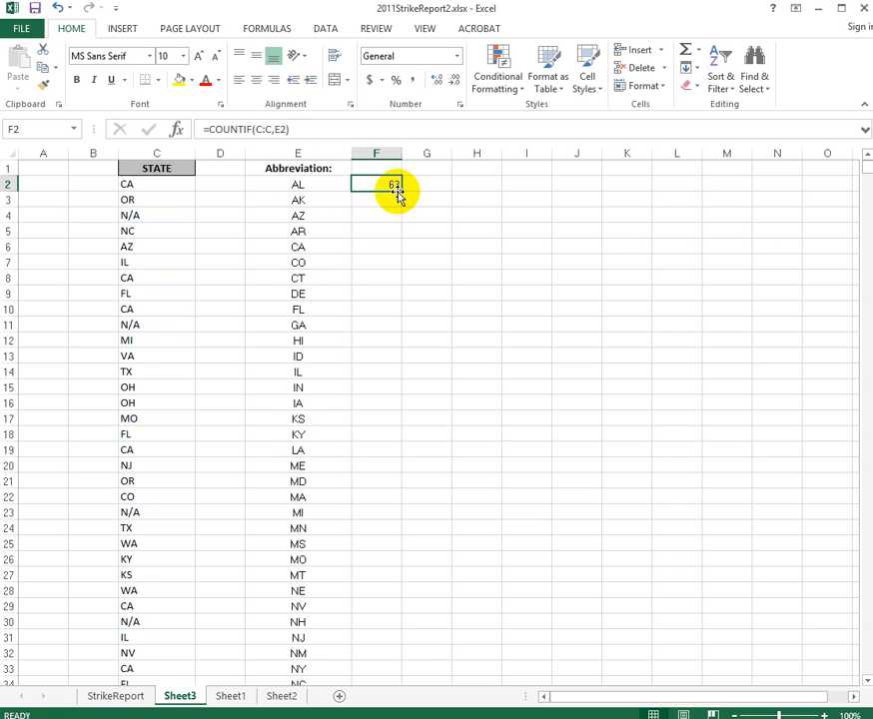
double_click(401, 191)
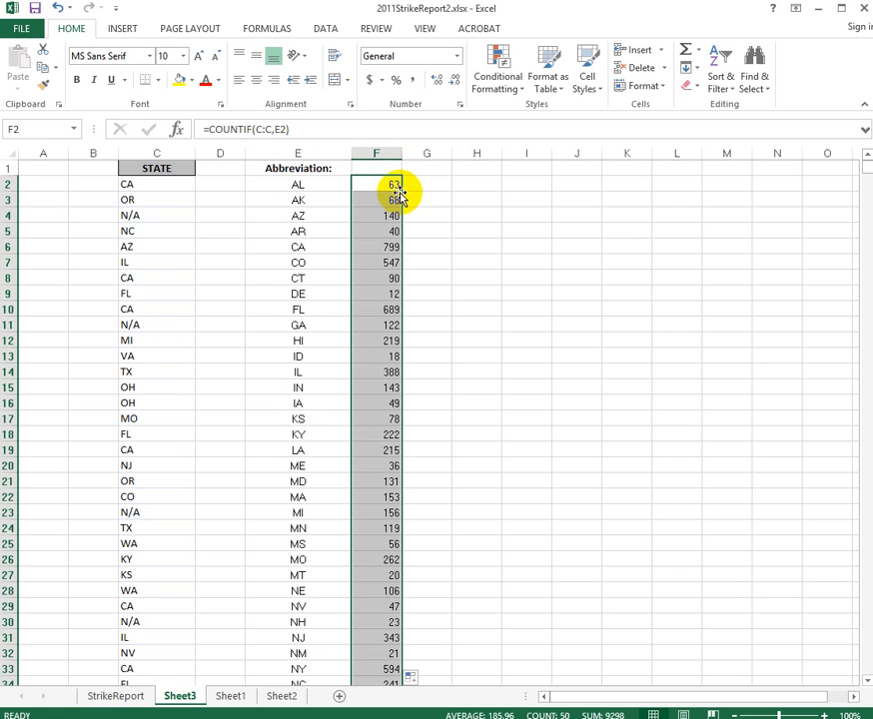
- Inspect the range and criteria references of the filled COUNTIF formula in cell F18 for KY
click(541, 446)
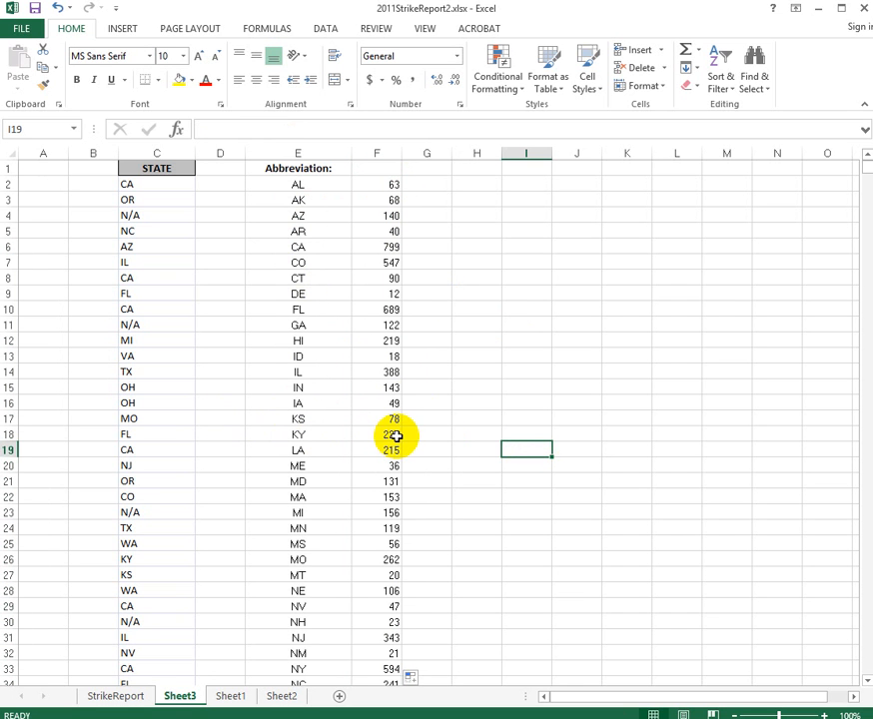
double_click(396, 435)
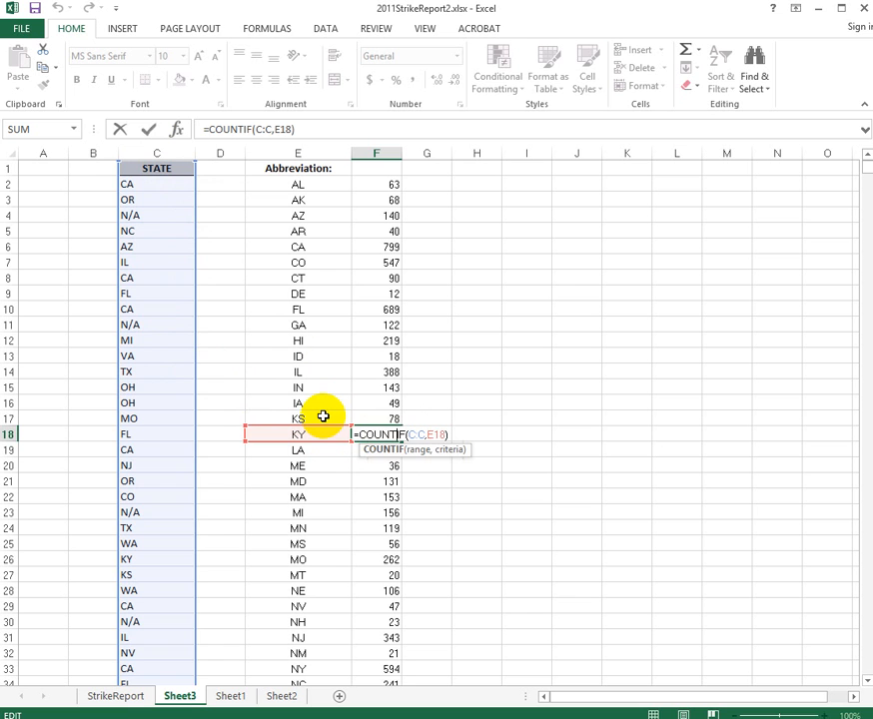
key(ctrl+Return)
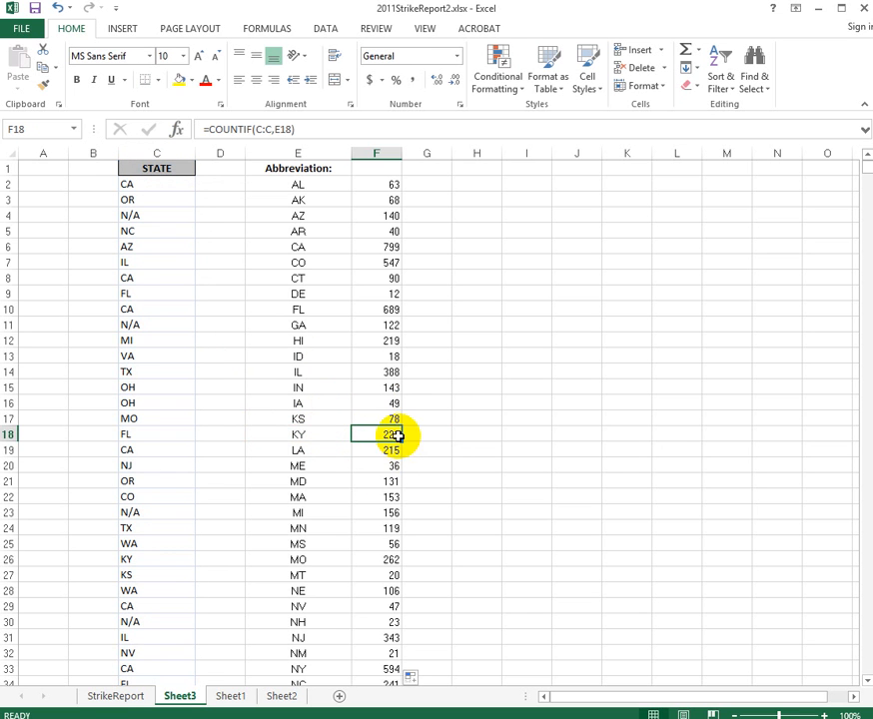
- Select the state abbreviations and their counts in the range E1:F51, including the header row
drag(866, 172, 867, 170)
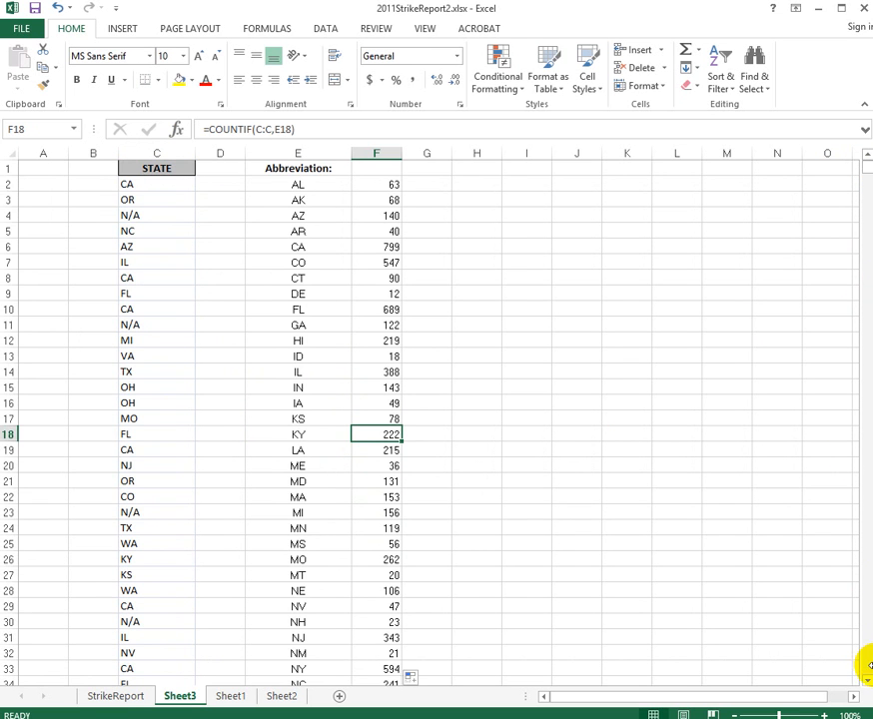
drag(866, 681, 866, 681)
drag(335, 623, 371, 116)
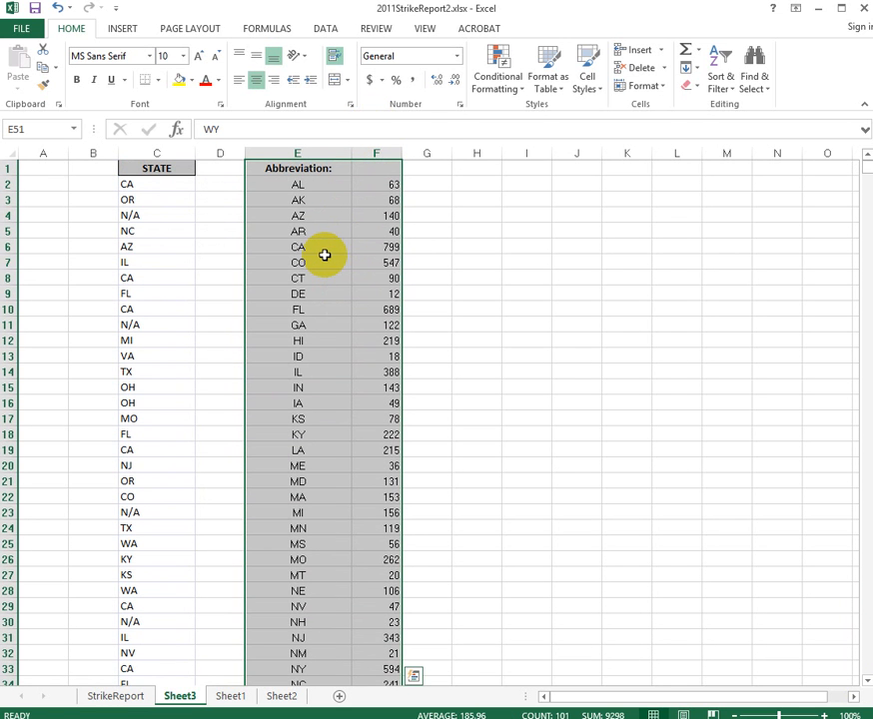